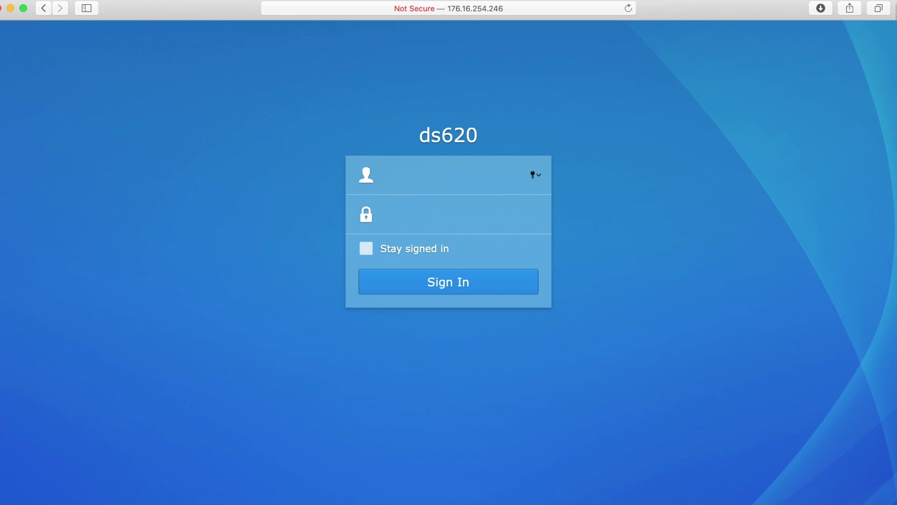
- Sign in to ds620 with the admin account and password, then launch Storage Manager from the Main Menu
type("admin")
key("Tab")
type("••••••••")
key("Return")
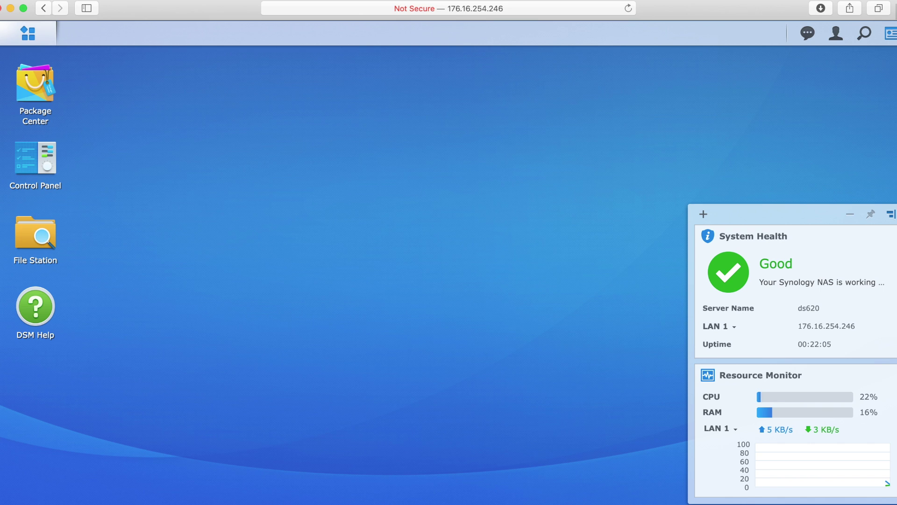
left_click(28, 33)
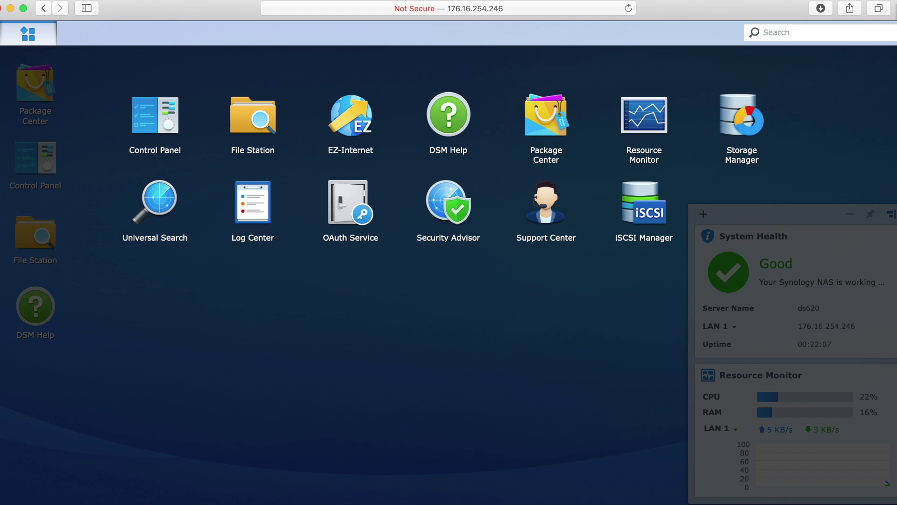
left_click(741, 120)
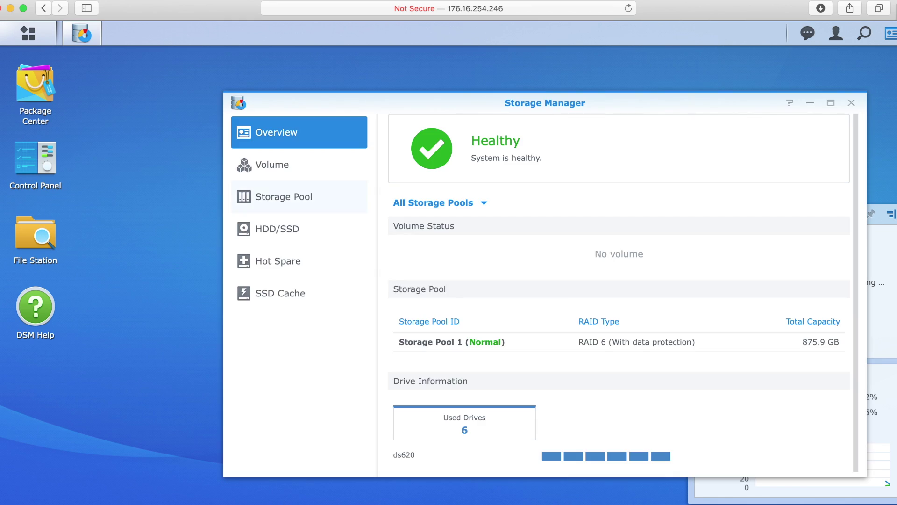
- Review the six 223.6 GB SSDs on the HDD/SSD page, then view the empty Volume page
left_click(299, 228)
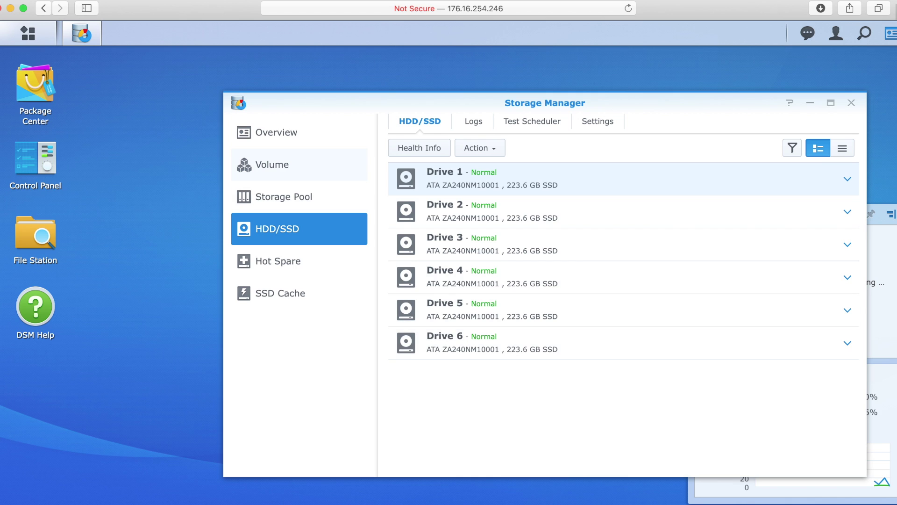
left_click(299, 164)
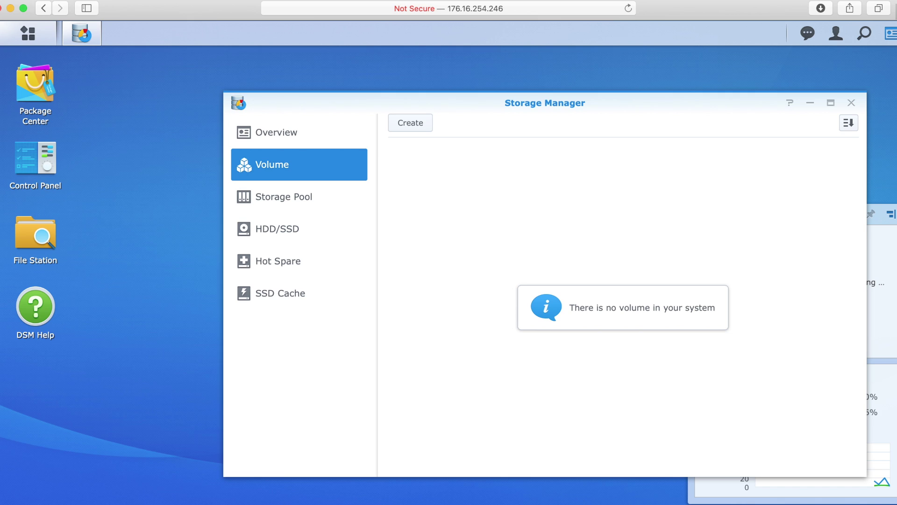
left_click(410, 122)
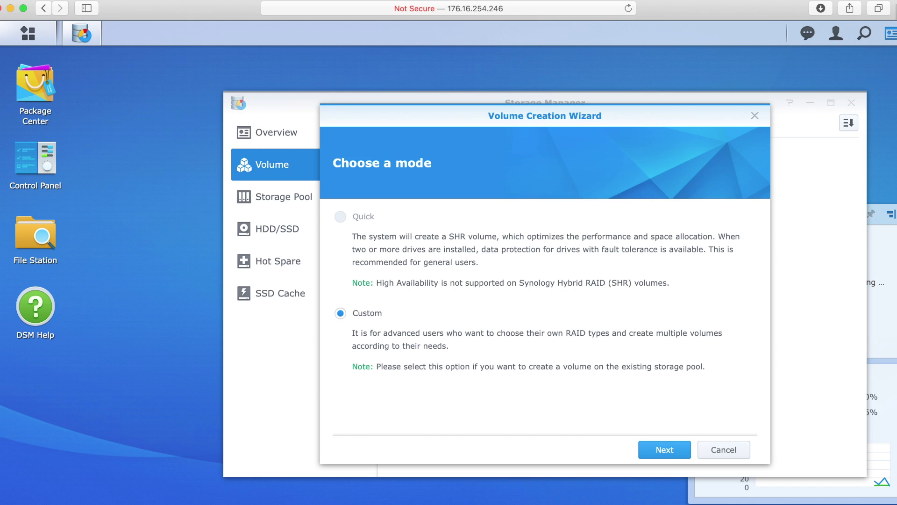
left_click(665, 449)
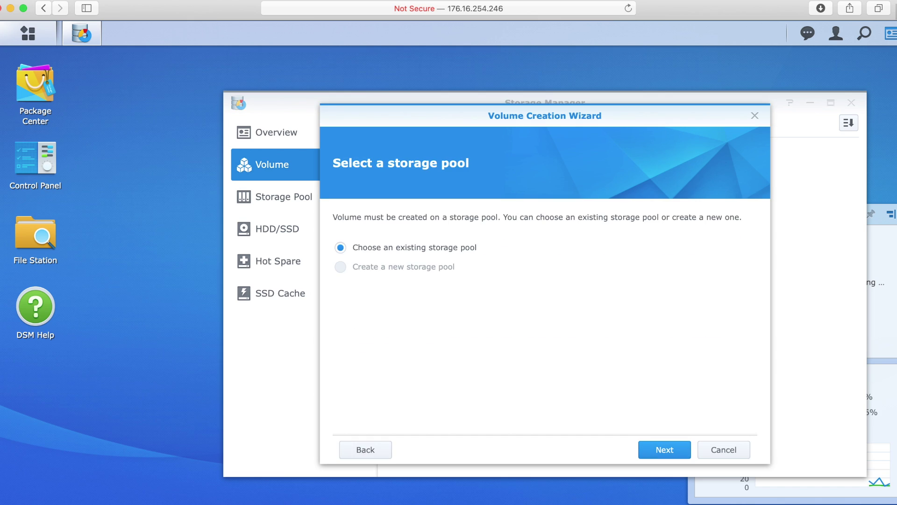
left_click(664, 449)
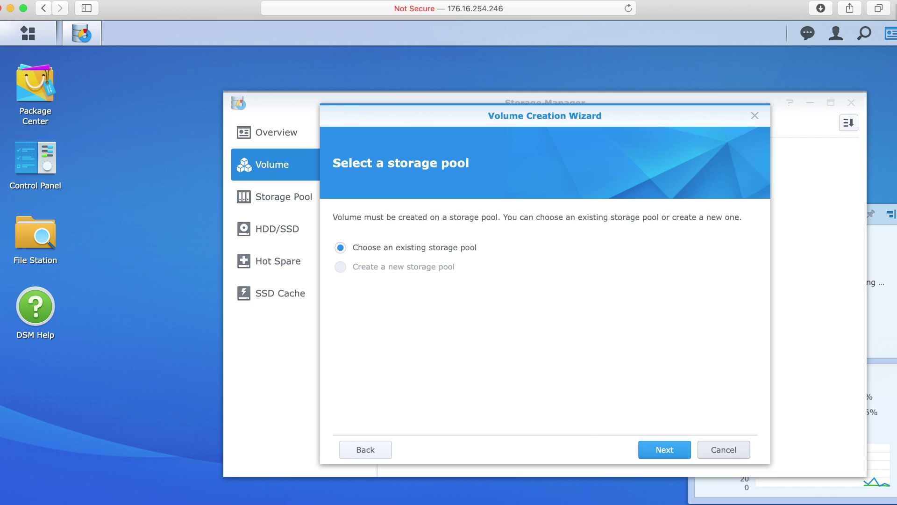
left_click(723, 449)
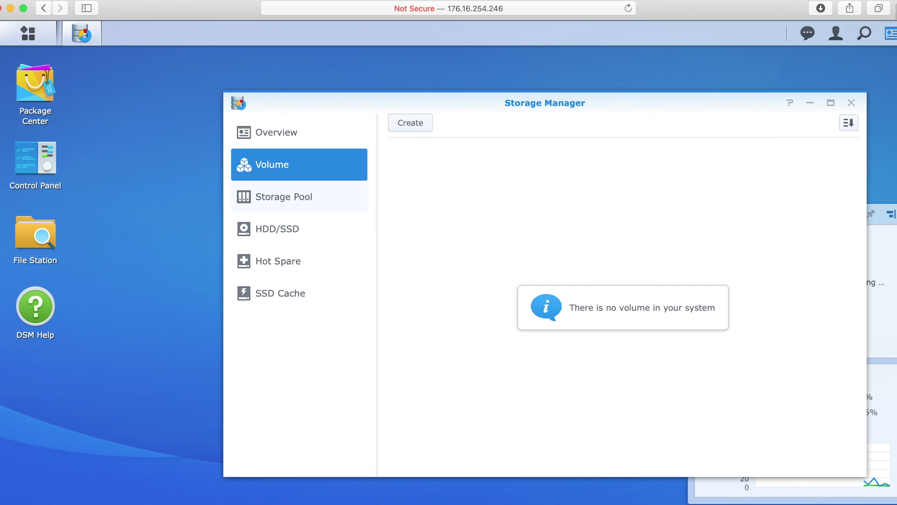
left_click(283, 197)
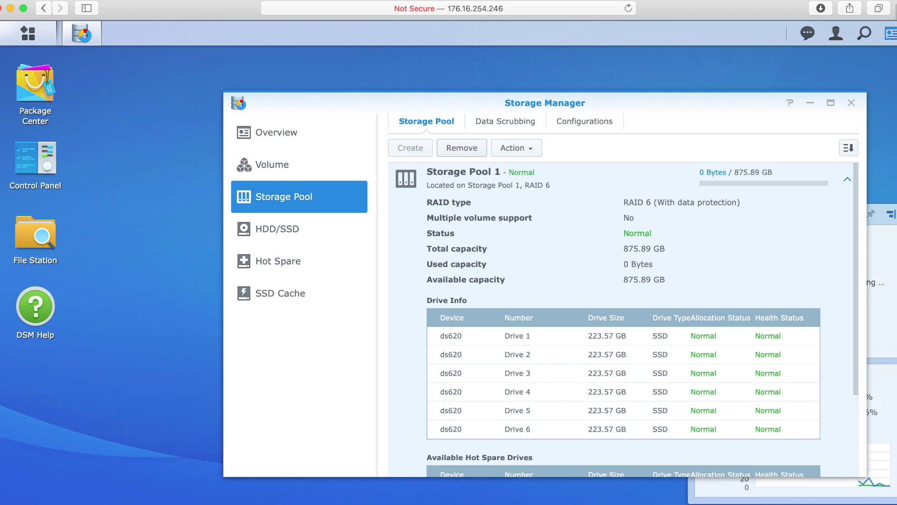
- Remove Storage Pool 1, accepting the data deletion and confirming with the account password
left_click(461, 148)
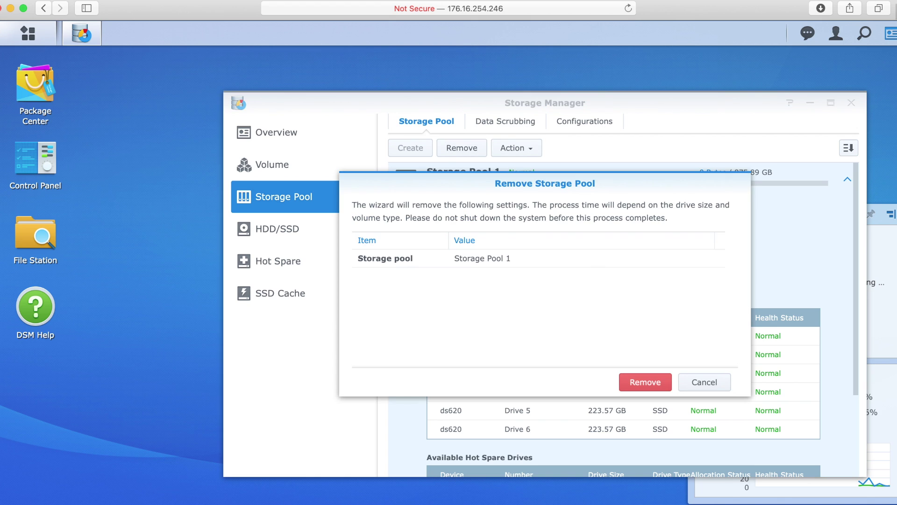
left_click(645, 382)
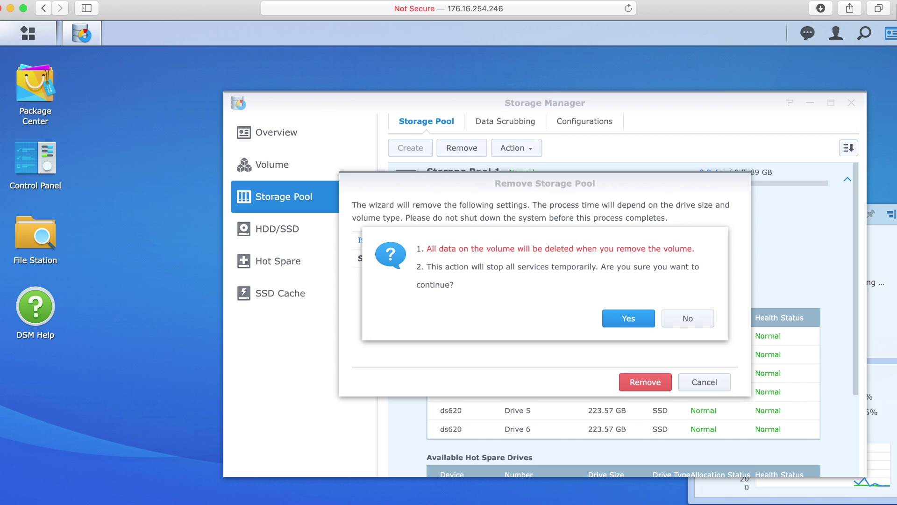
left_click(629, 318)
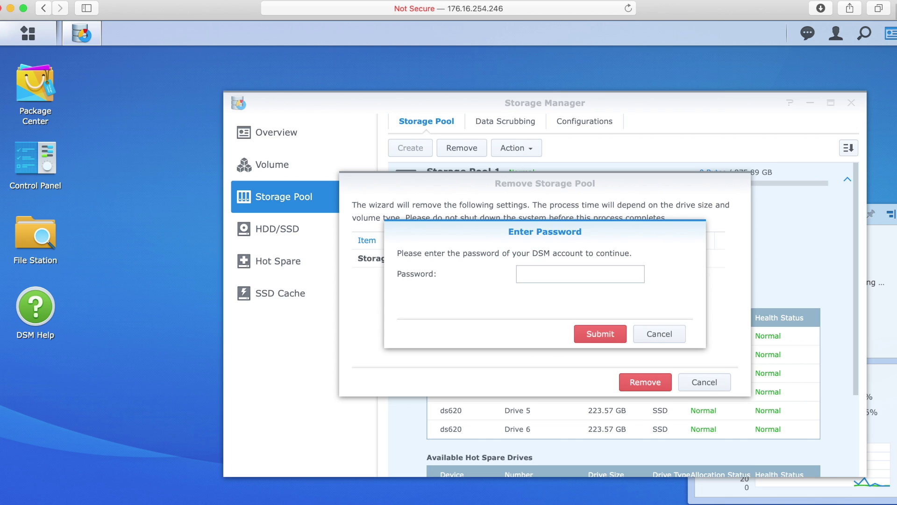
type("•••••")
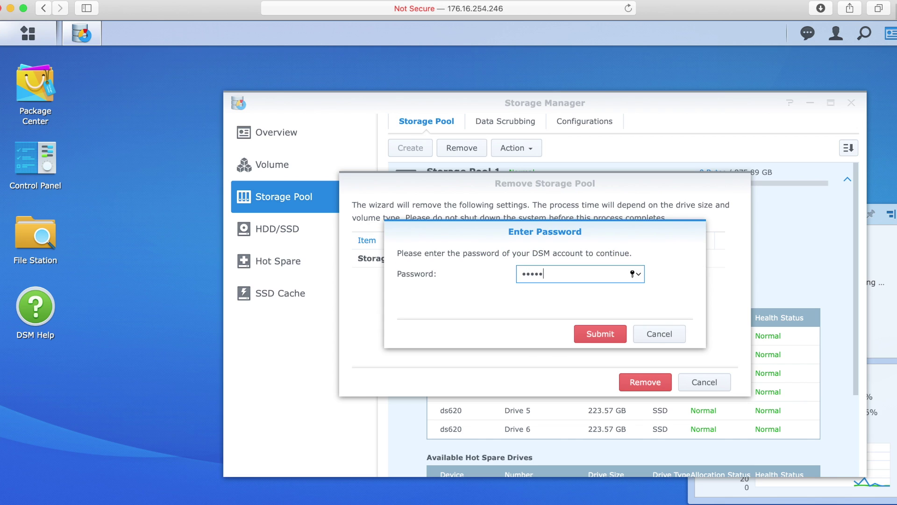
type("•••")
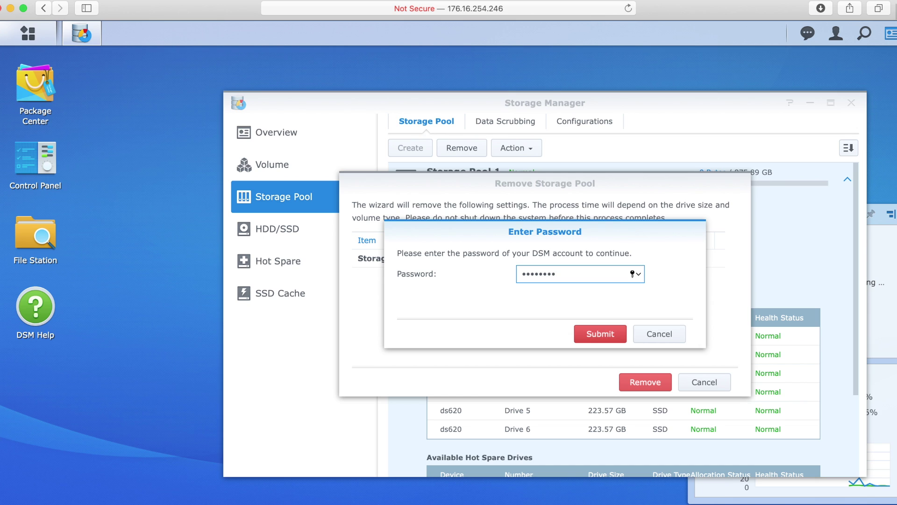
key("Return")
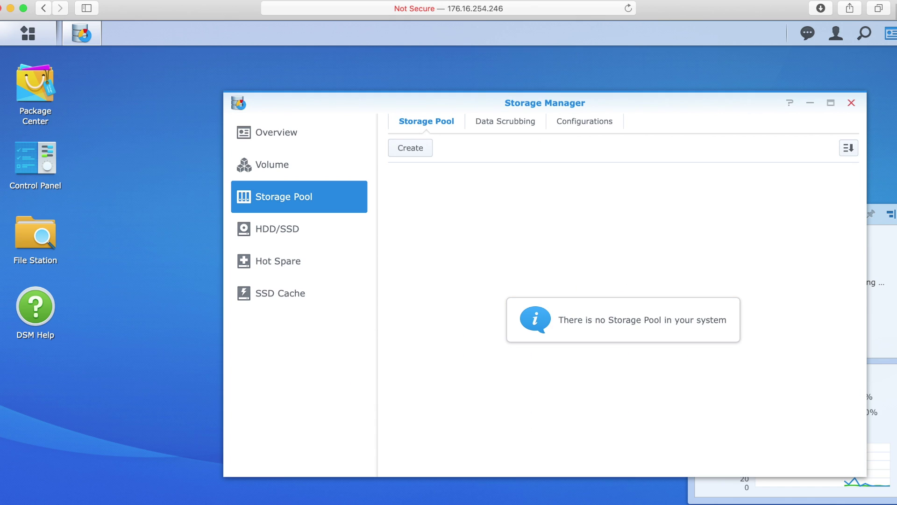
left_click(852, 102)
- Log out, then sign back in to ds620 with the admin account and password
left_click(836, 33)
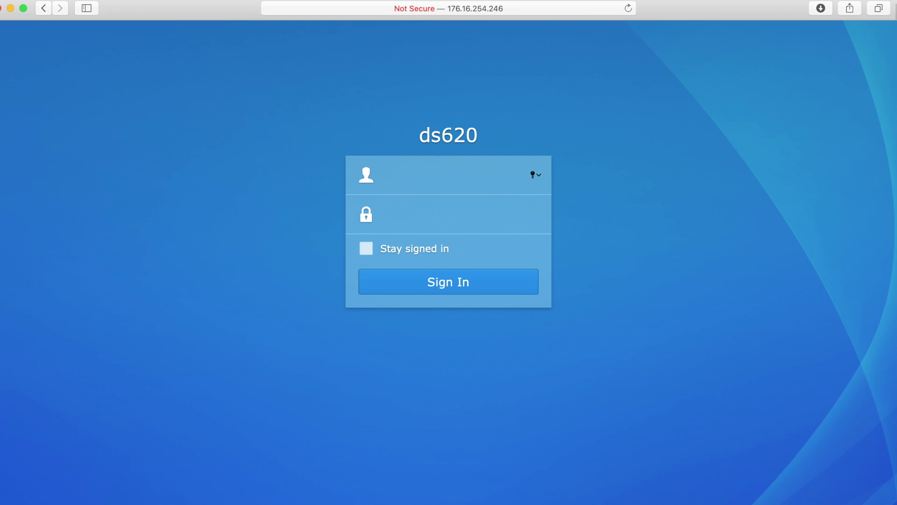
type("admin")
key("Tab")
type("********")
key("Return")
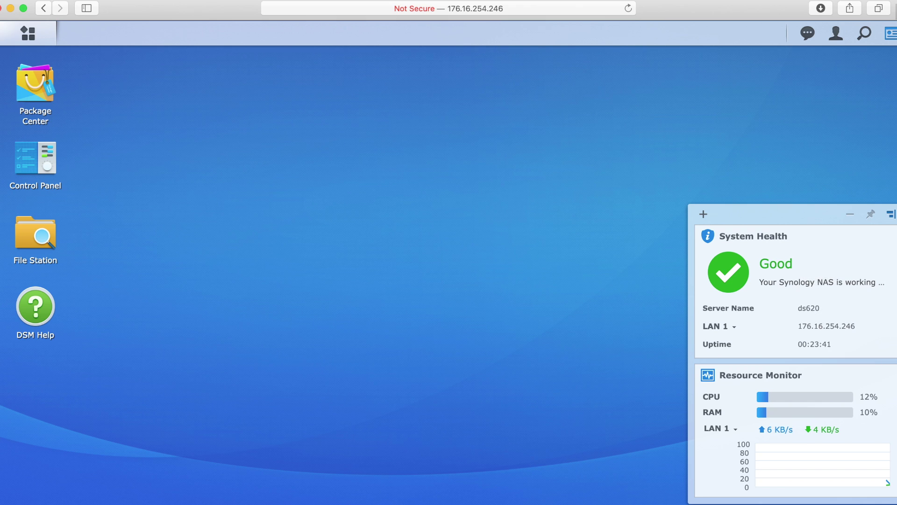
- Relaunch Storage Manager, confirm Drives 1–6 show Initialized, and open the empty Storage Pool page
left_click(28, 34)
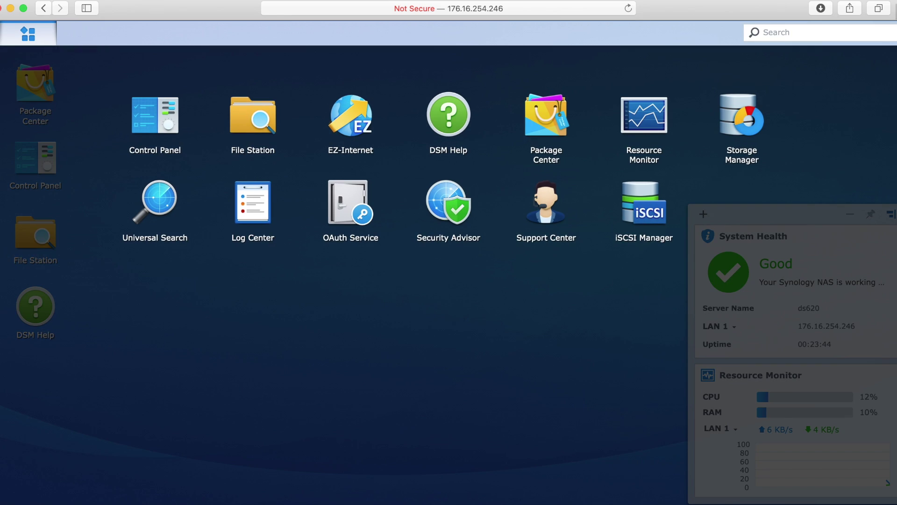
left_click(742, 117)
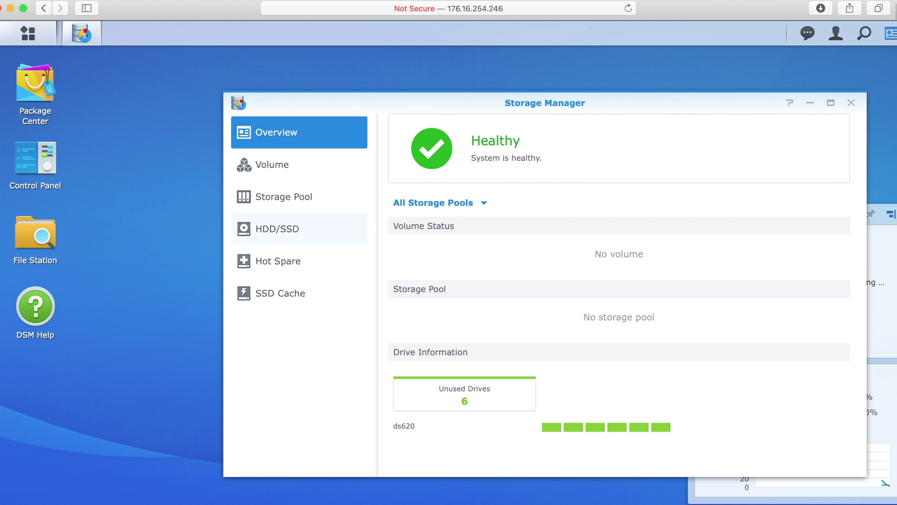
left_click(277, 229)
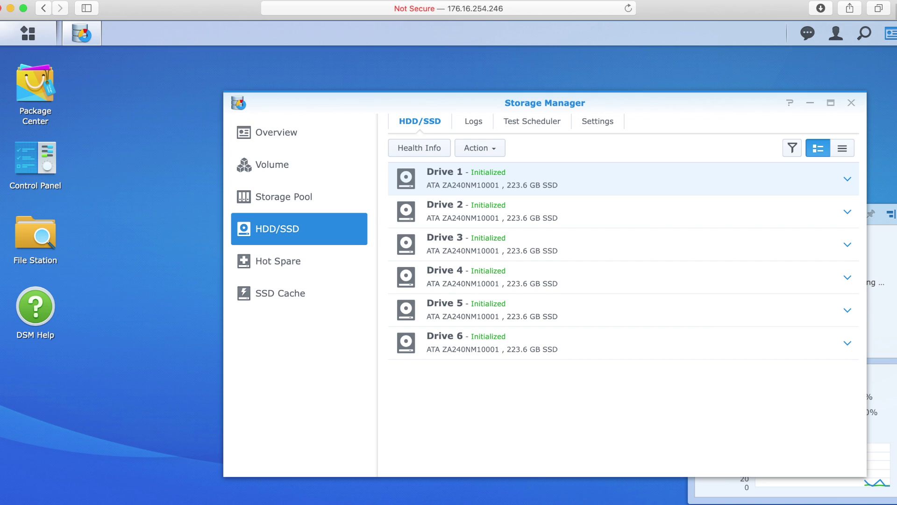
left_click(284, 196)
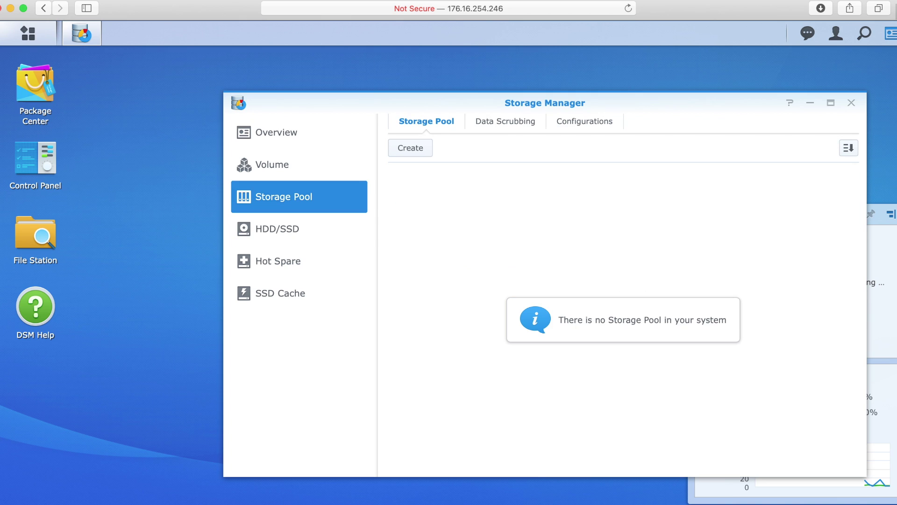
- Create a Better performance RAID 6 storage pool across all six SSDs, accepting the data-erase warning
left_click(410, 148)
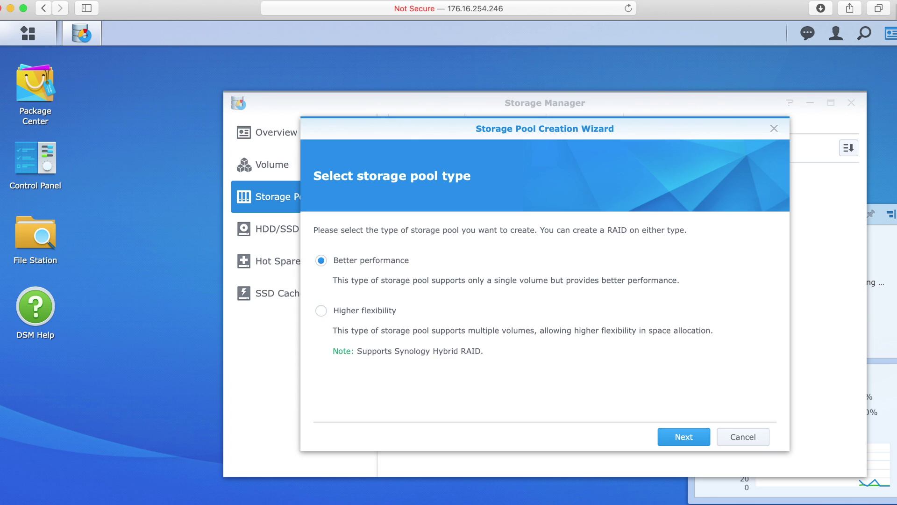
left_click(683, 437)
left_click(574, 251)
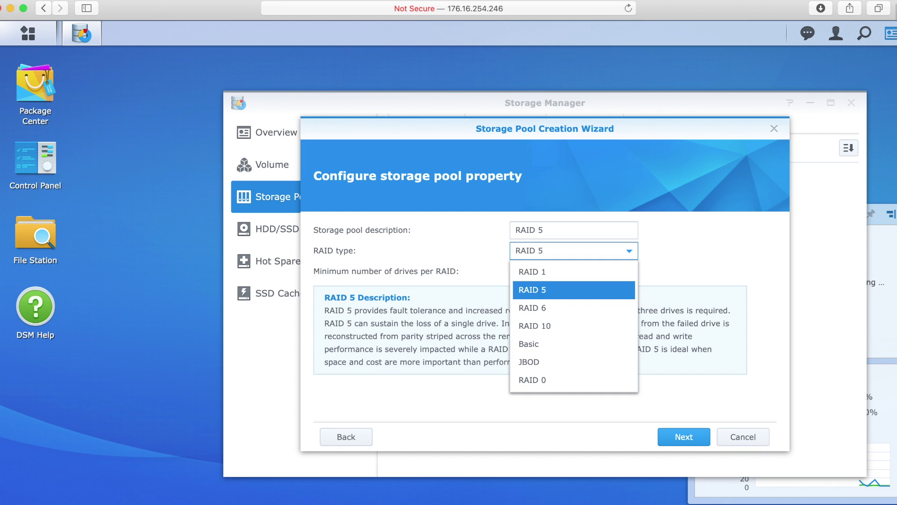
left_click(561, 306)
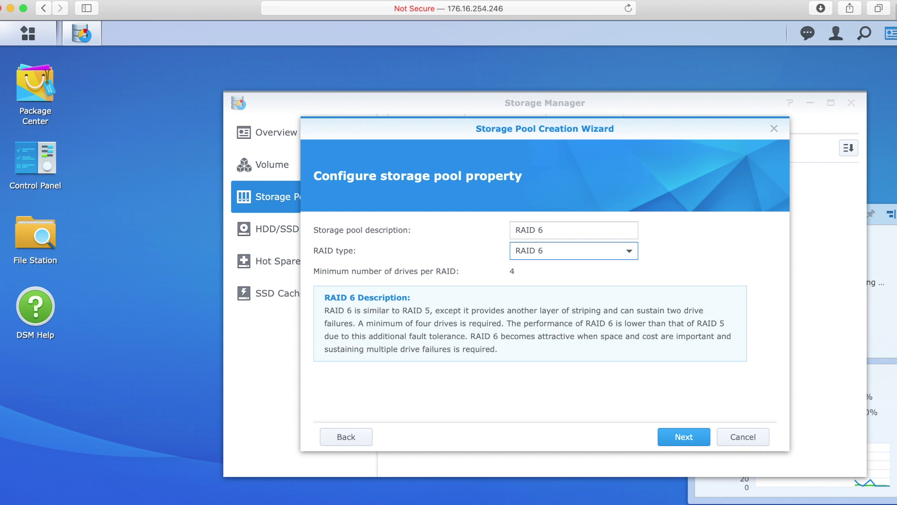
left_click(683, 436)
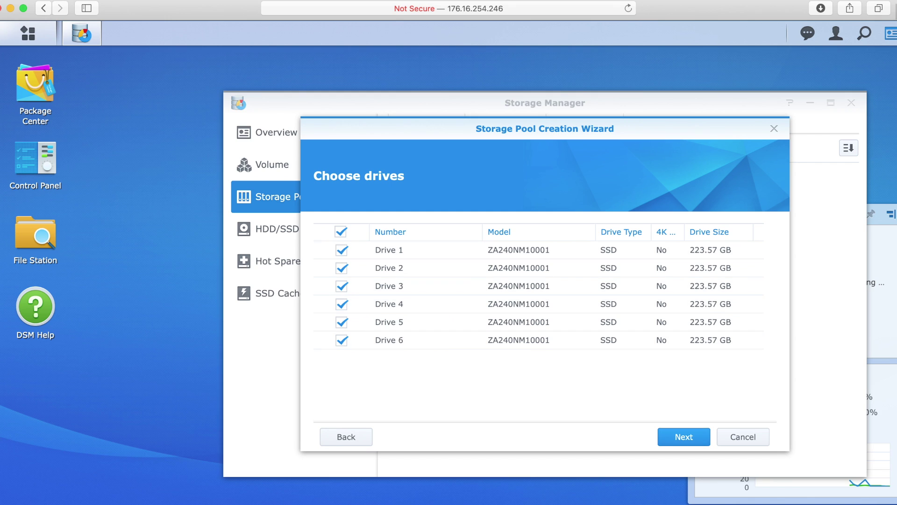
left_click(683, 436)
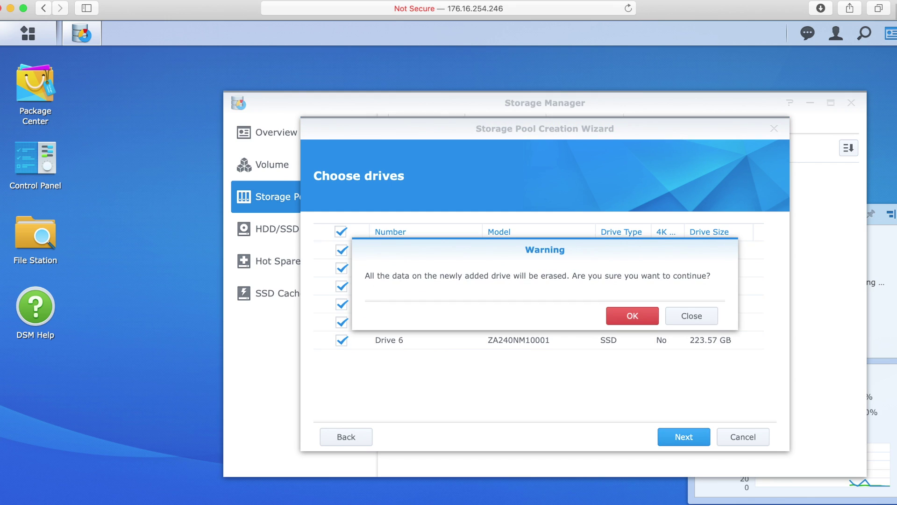
left_click(632, 315)
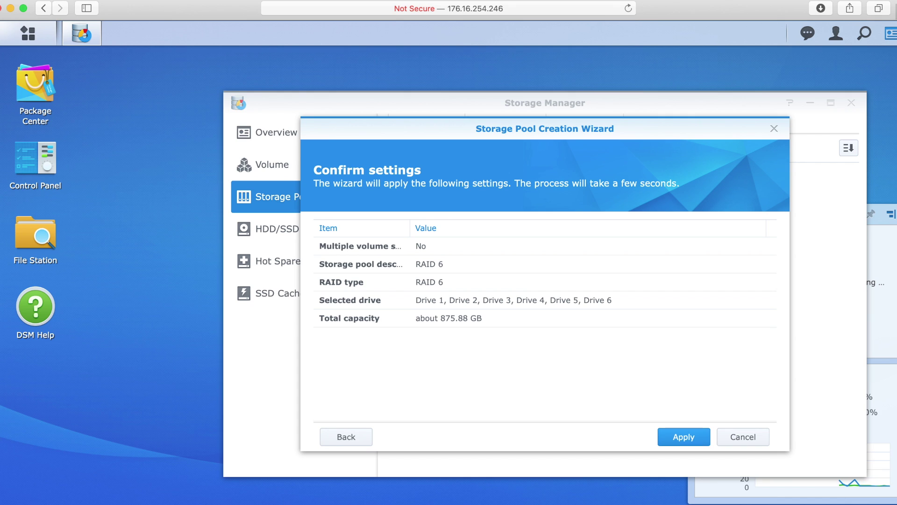
left_click(683, 436)
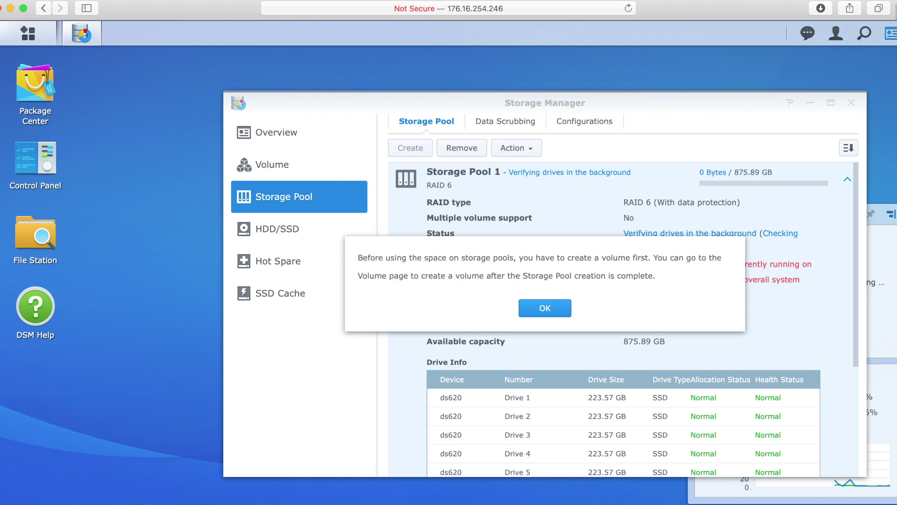
- Dismiss the volume notice, scroll through Storage Pool 1's details, and check the Volume page is empty
key("Return")
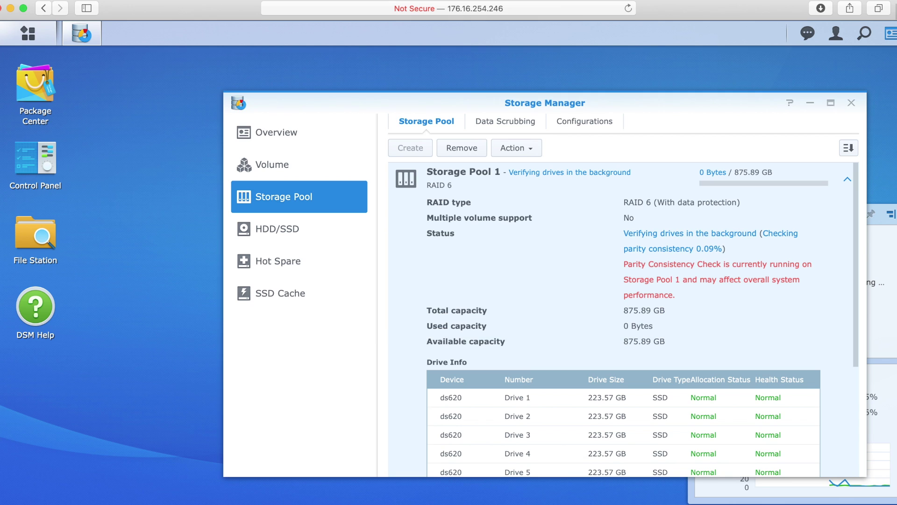
scroll(623, 318, "down", 5)
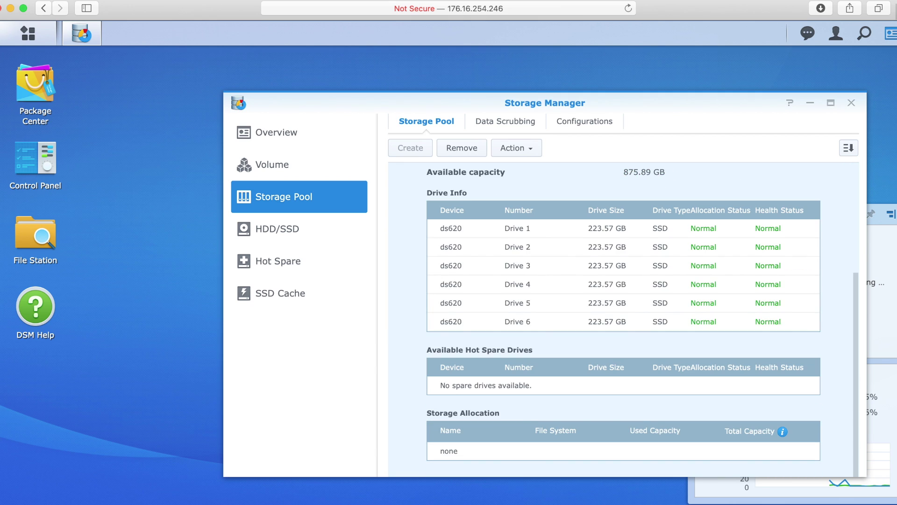
scroll(623, 317, "up", 5)
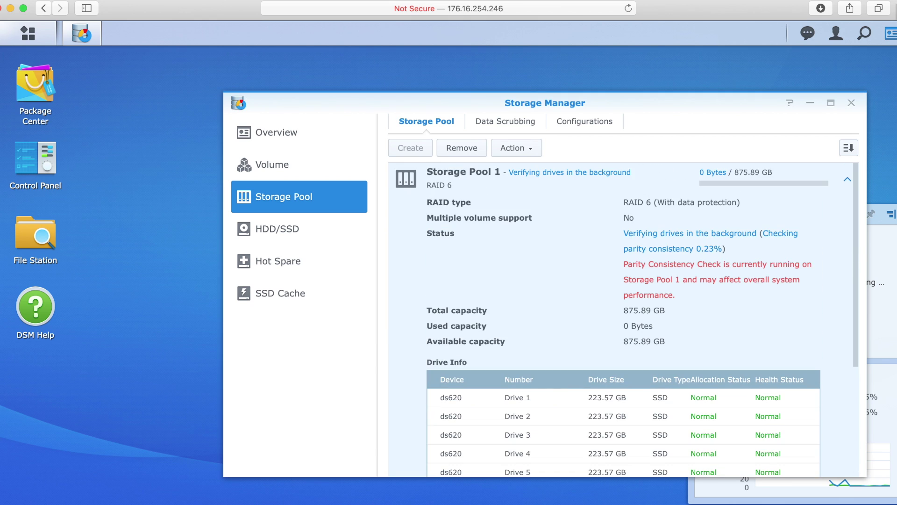
left_click(272, 164)
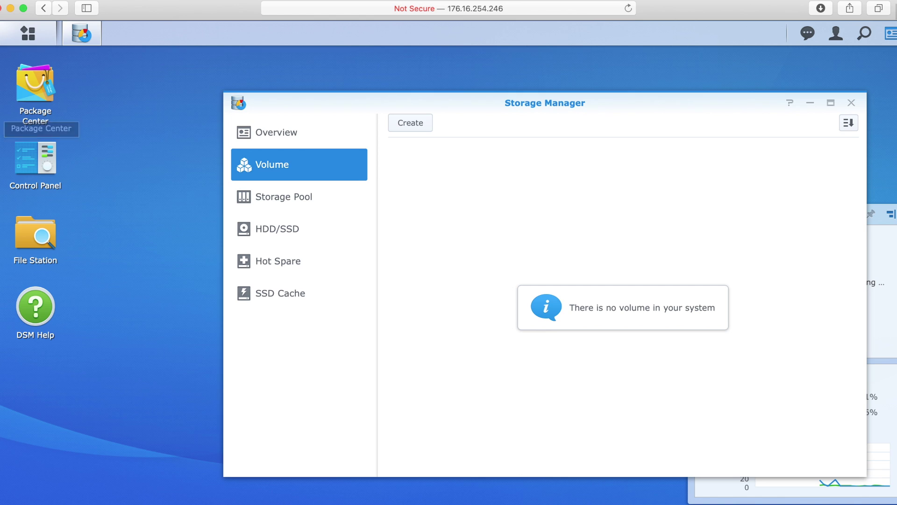
double_click(35, 157)
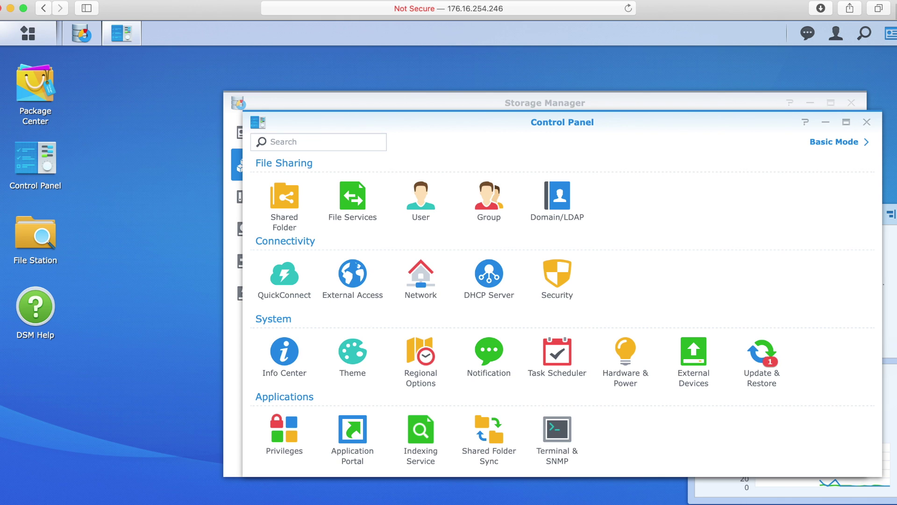
- Check DSM Update in Control Panel: 6.2.2-24922 Update 1 installed, Update 4 available
left_click(762, 359)
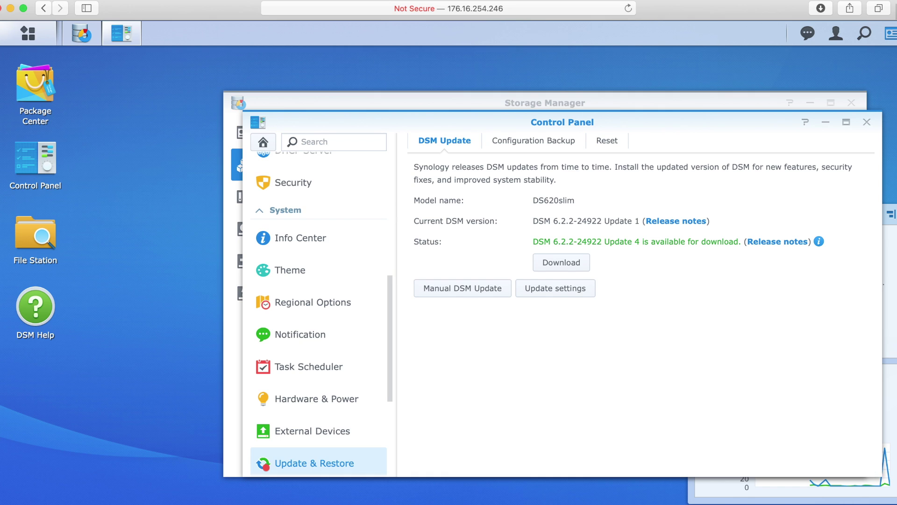
- Back in Storage Manager, confirm all six drives read Normal and review Storage Pool 1's details
left_click(81, 34)
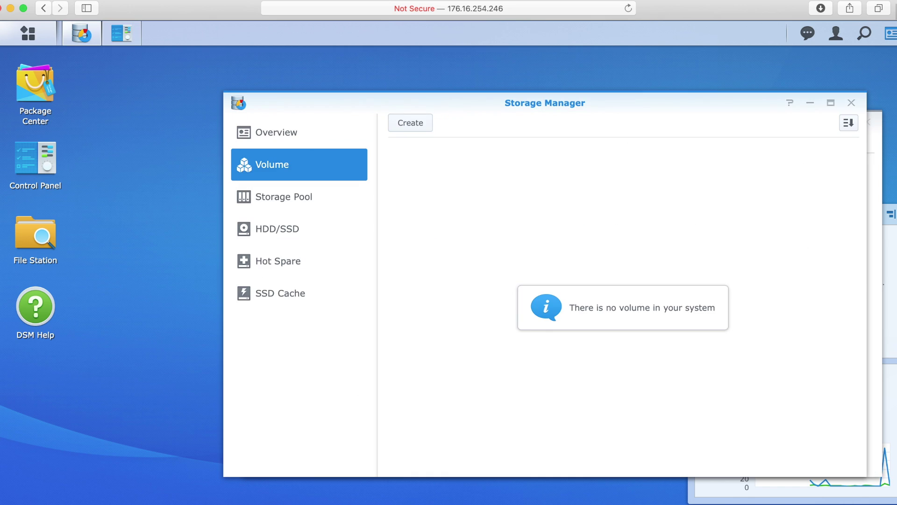
left_click(277, 229)
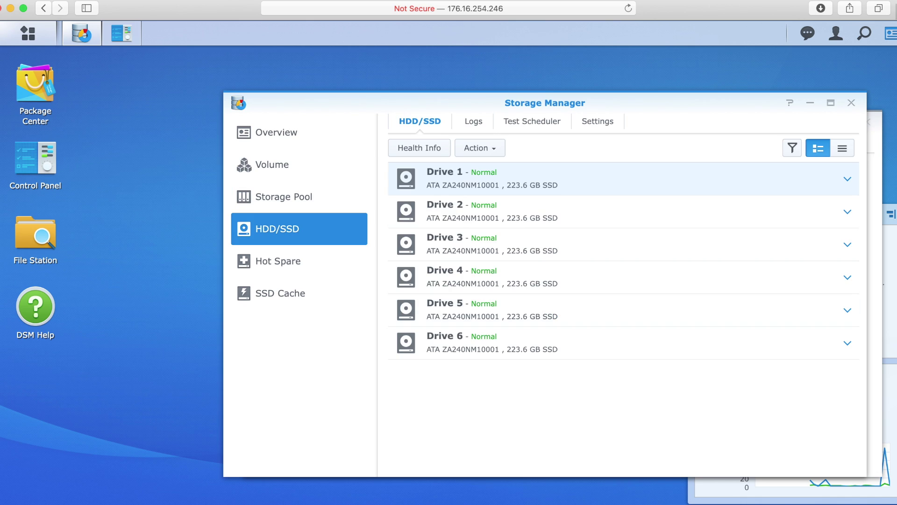
left_click(283, 197)
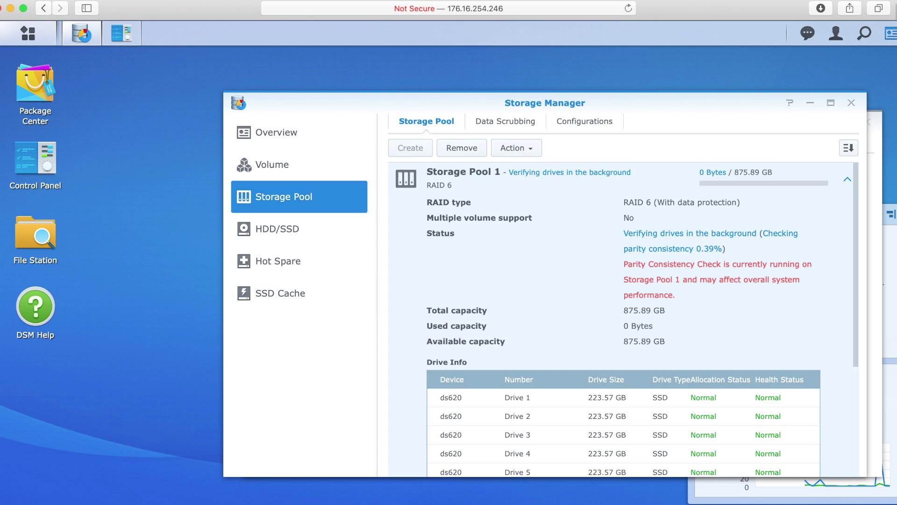
scroll(623, 318, "down", 4)
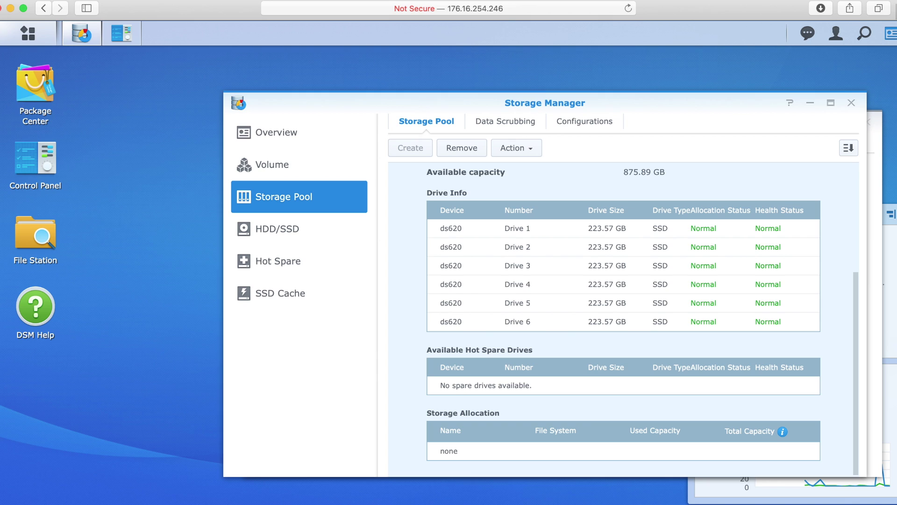